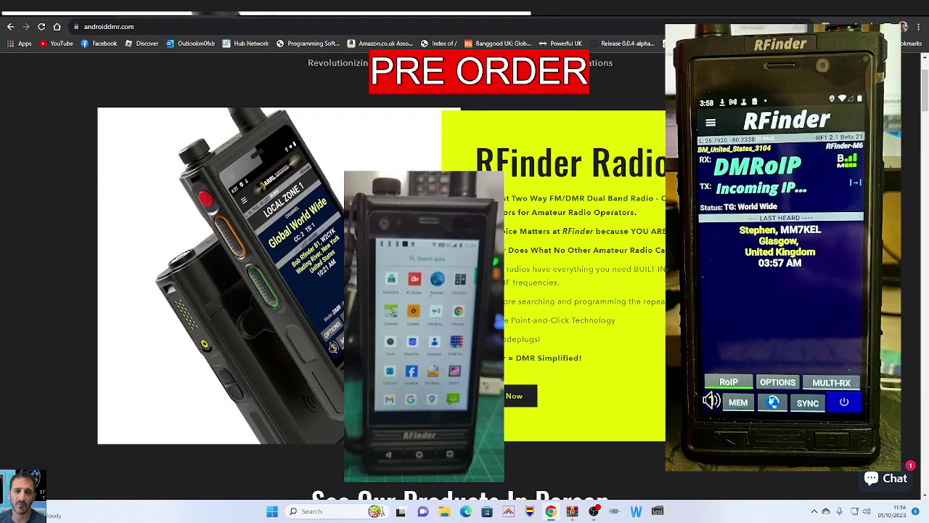
Launch Total Control from the Windows Start menu over the browser
click(37, 15)
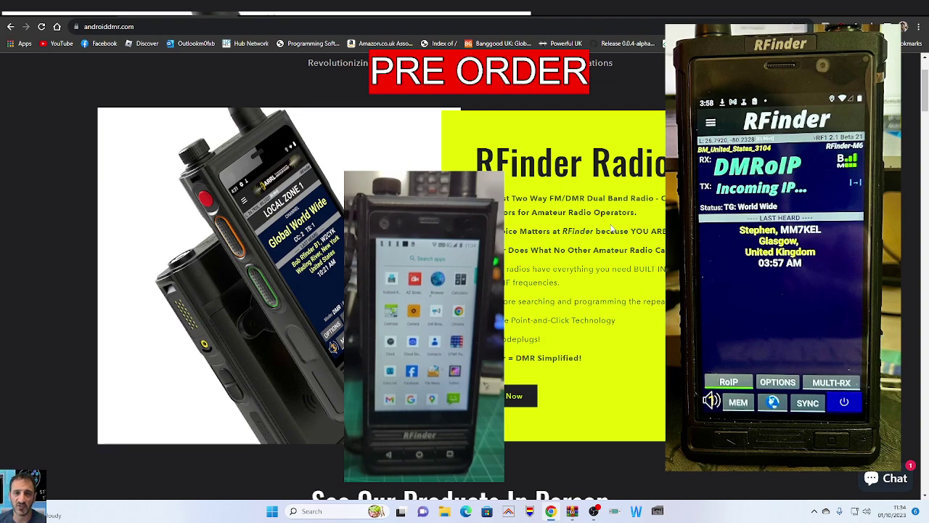
click(271, 513)
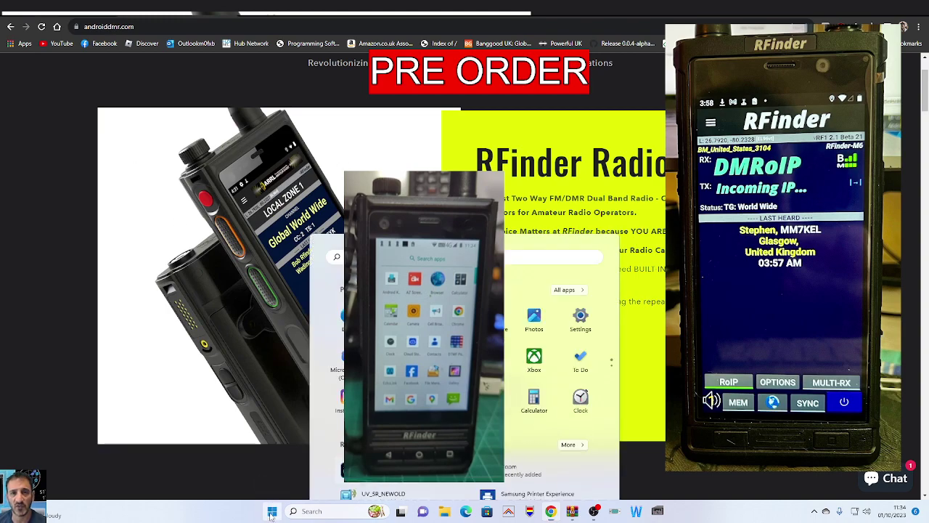
key(Escape)
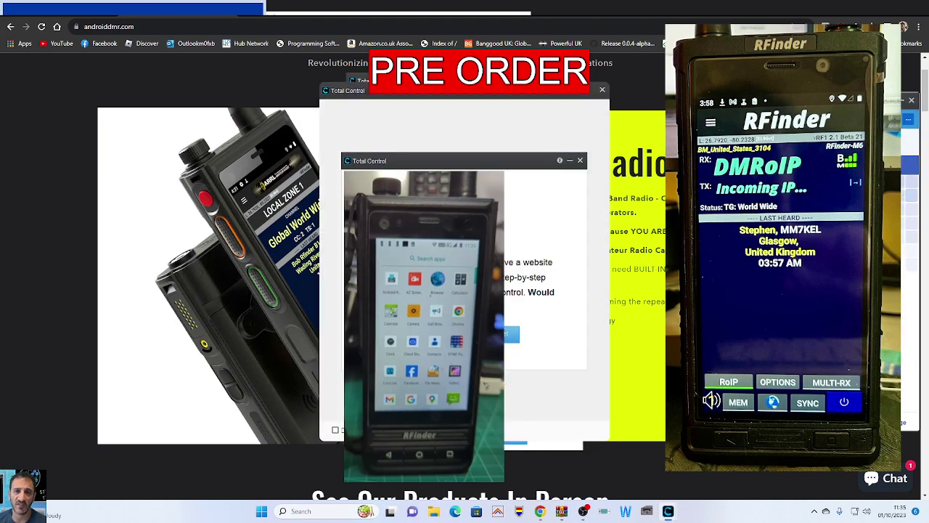
Move the release-notes and device windows aside, dismiss the welcome prompt, and connect to alps RFinder B1
drag(478, 94, 269, 93)
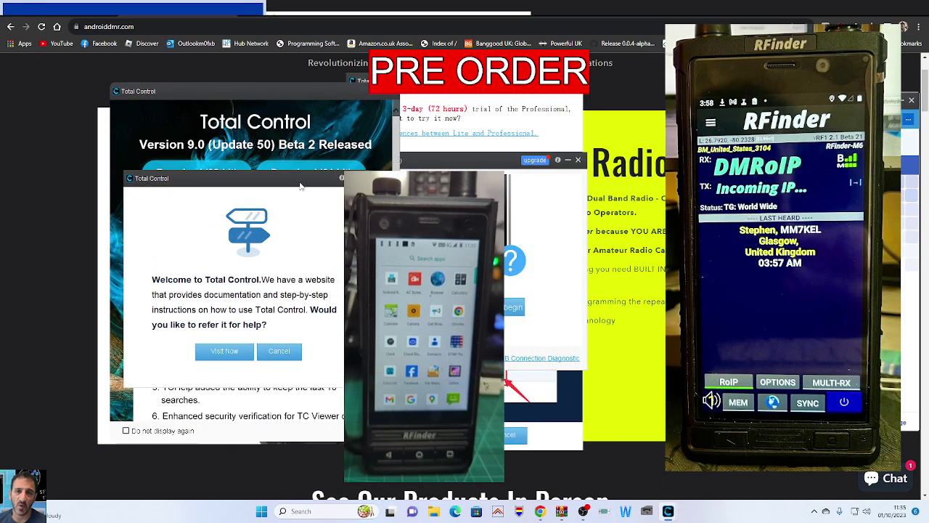
drag(587, 104, 186, 83)
key(Escape)
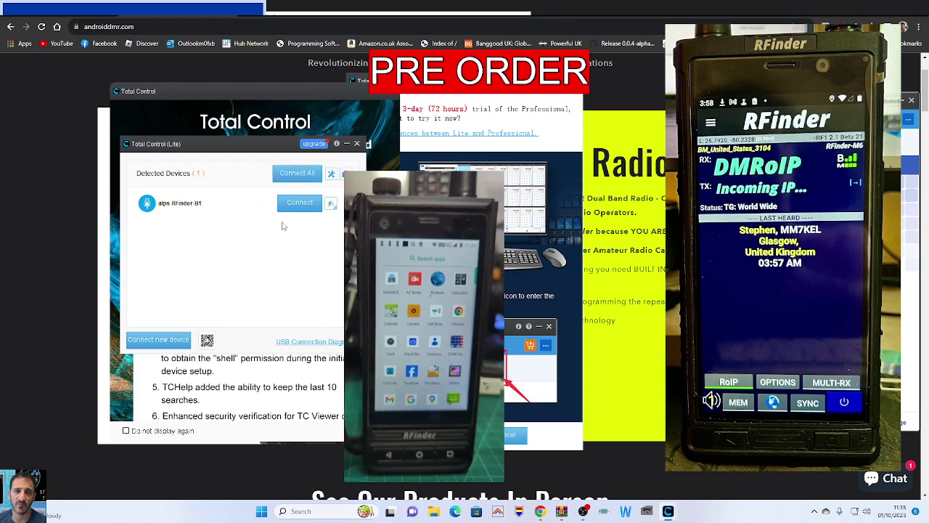
click(296, 204)
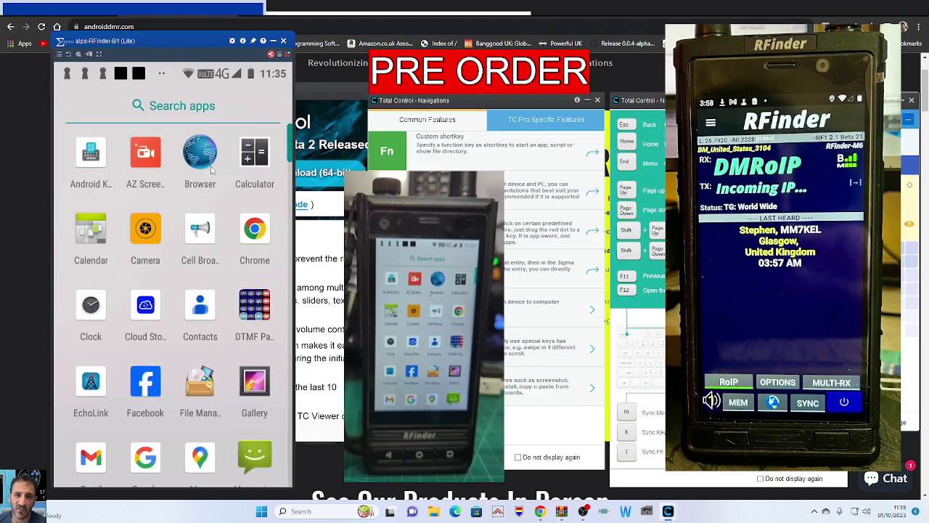
Browse the mirrored radio's app drawer and launch RFinder, tuned to 434.55000 in DMR mode
scroll(210, 168, down, 5)
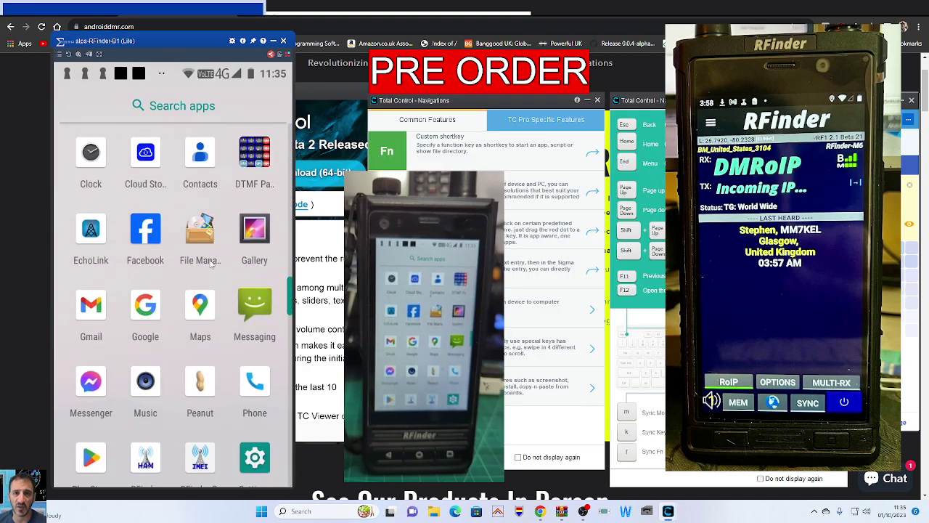
scroll(211, 265, up, 1)
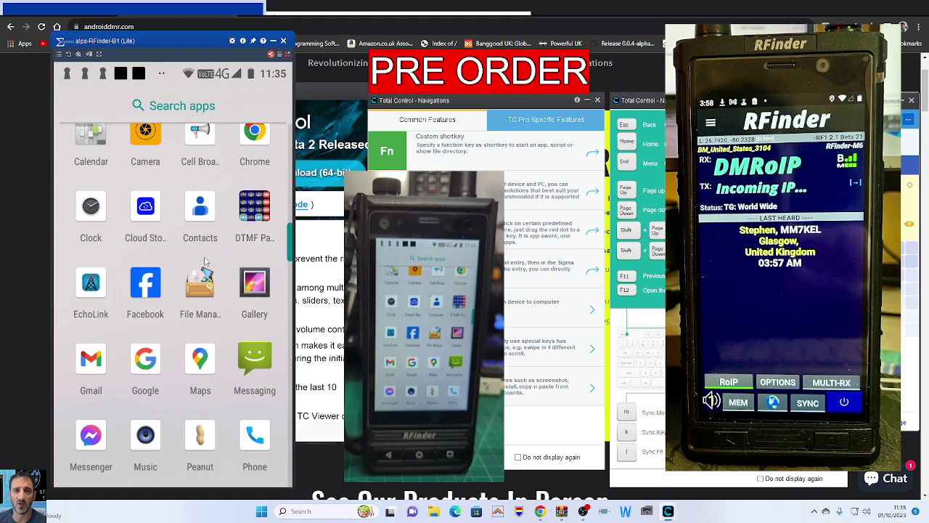
scroll(207, 263, down, 1)
scroll(207, 263, down, 3)
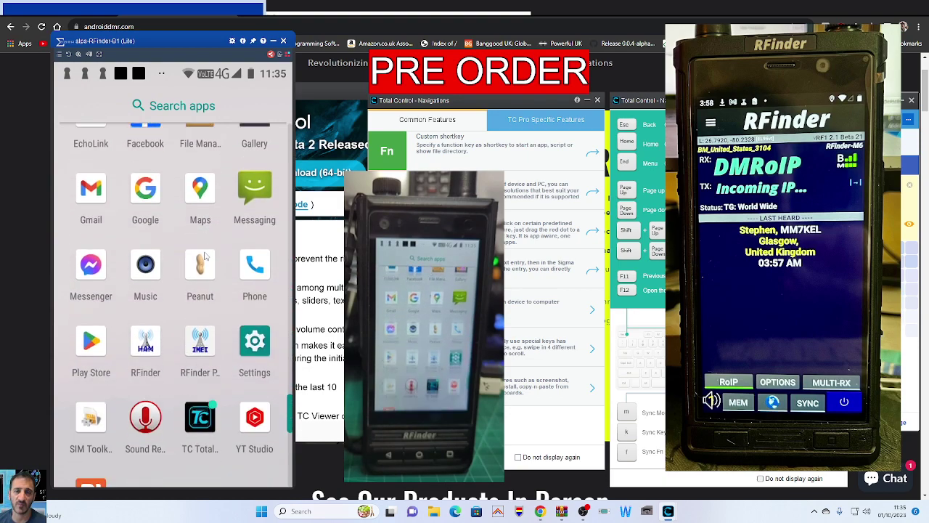
scroll(204, 256, up, 1)
scroll(204, 256, up, 1)
scroll(174, 312, down, 1)
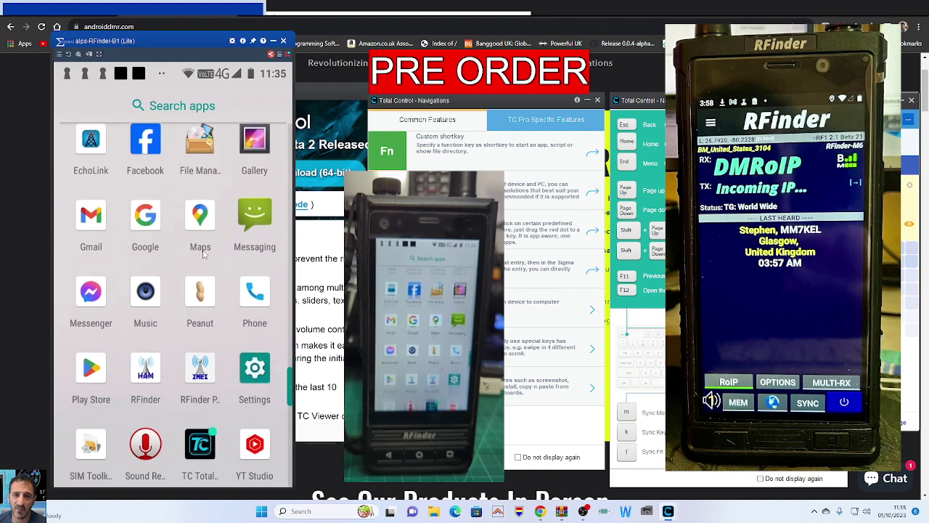
click(144, 359)
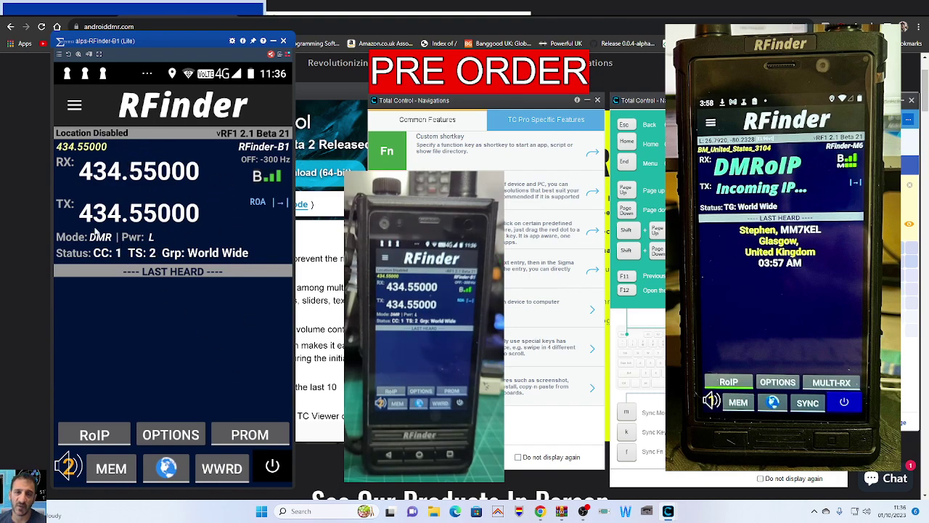
Switch RFinder to low power in FM-N mode with PL 77, and close the Navigations tips window
click(283, 476)
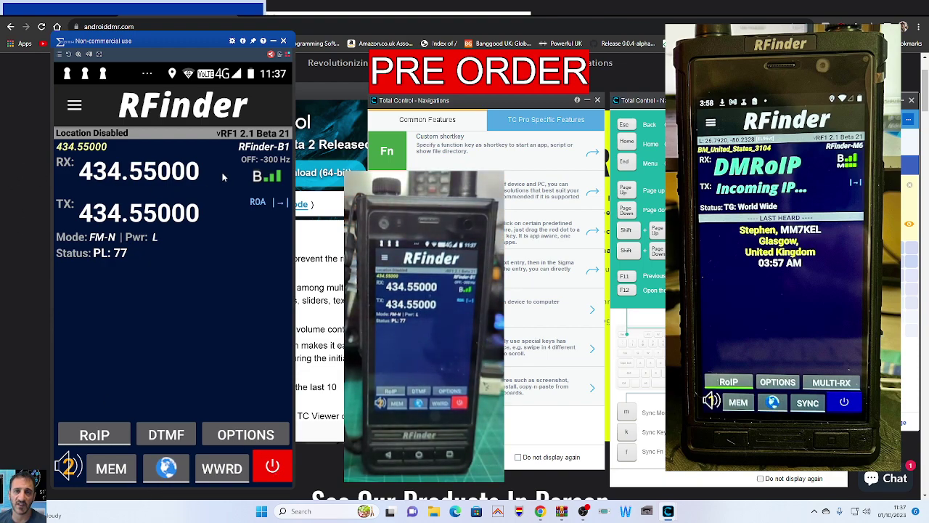
drag(533, 100, 496, 96)
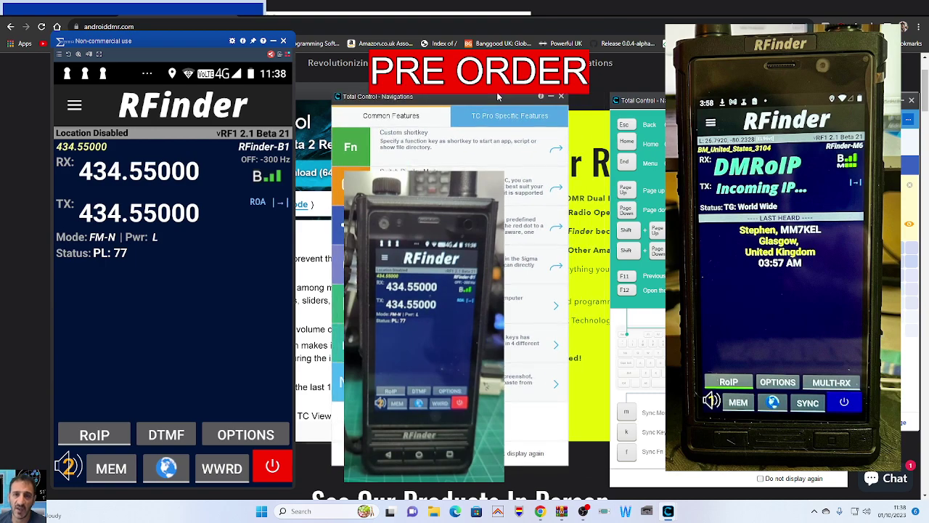
click(561, 97)
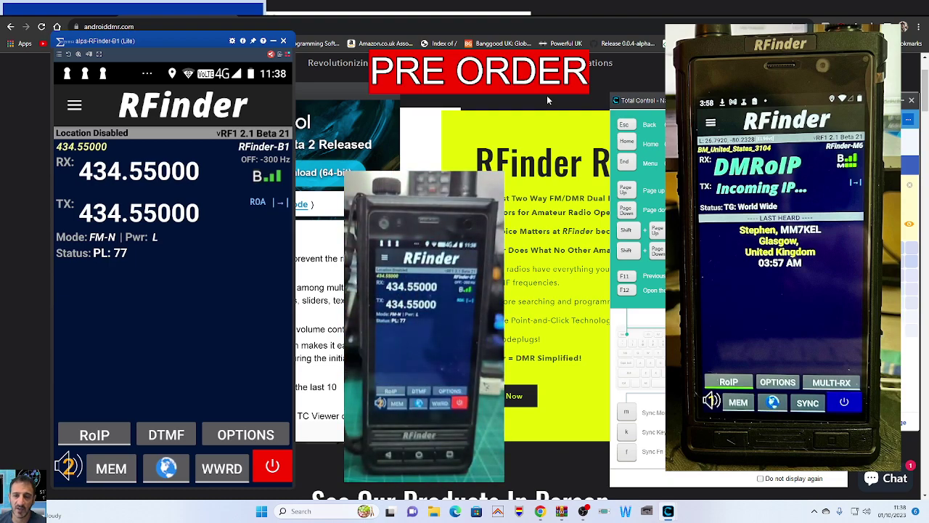
Review RFinder's Application Settings (APRS posting, SmartAPRS updates, SSID 10), then return to the radio screen
click(75, 107)
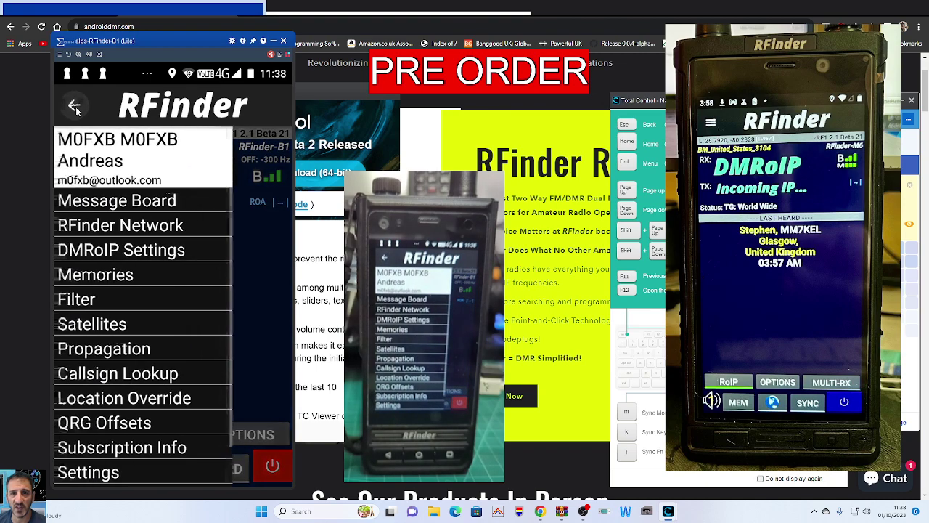
scroll(125, 245, down, 1)
scroll(129, 318, up, 1)
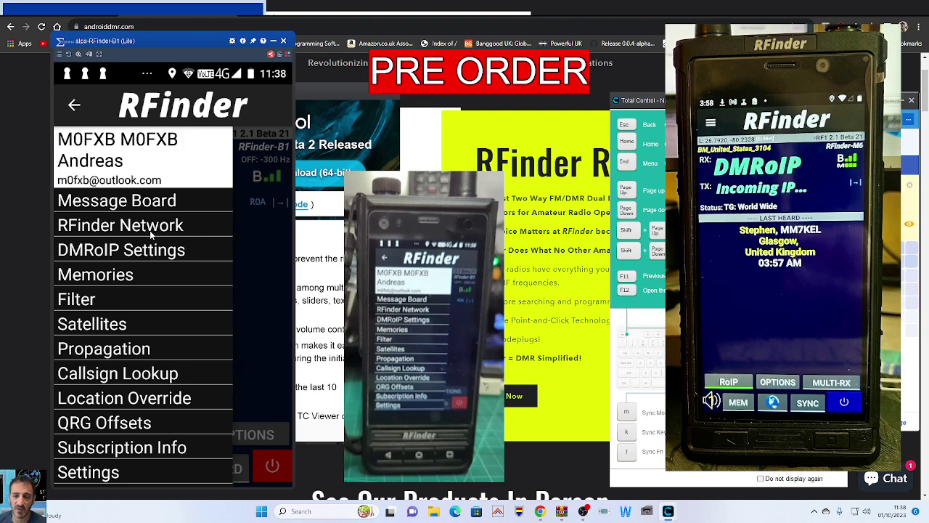
scroll(152, 238, down, 1)
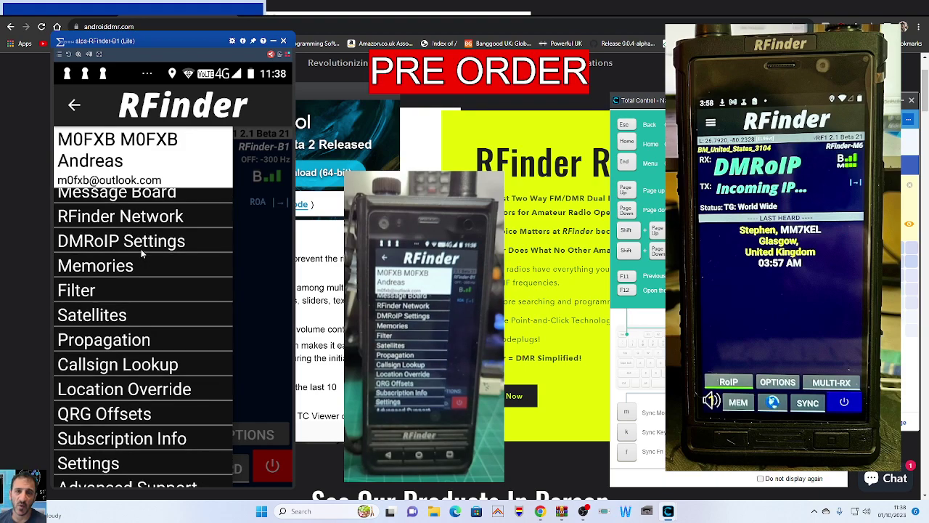
scroll(124, 244, down, 1)
scroll(124, 244, up, 1)
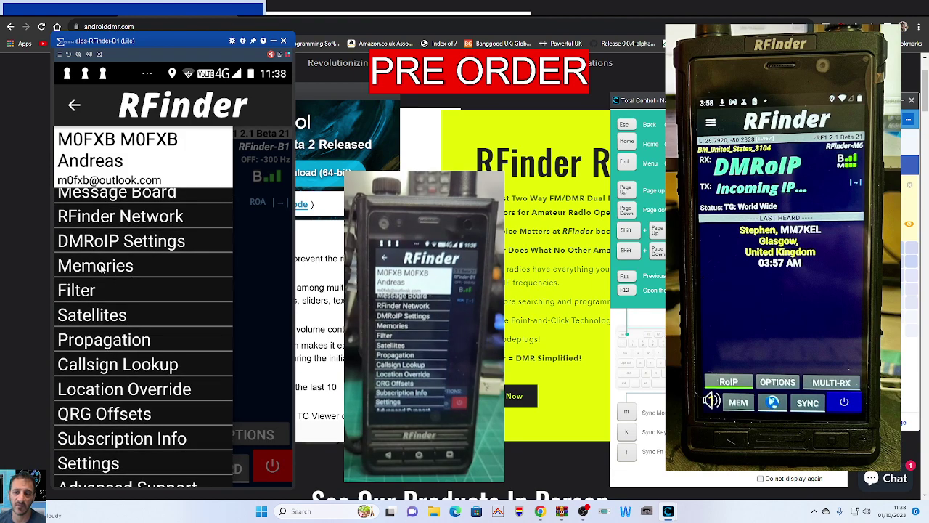
scroll(124, 279, down, 2)
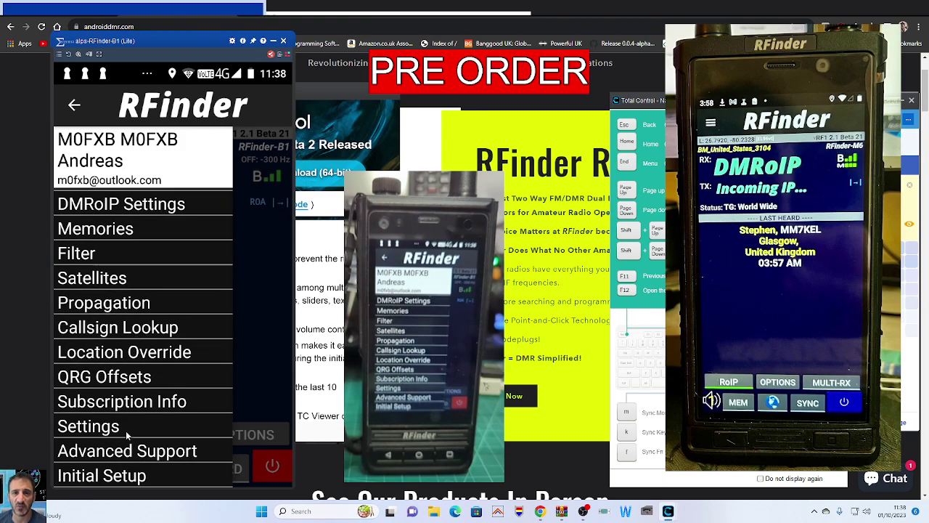
click(90, 429)
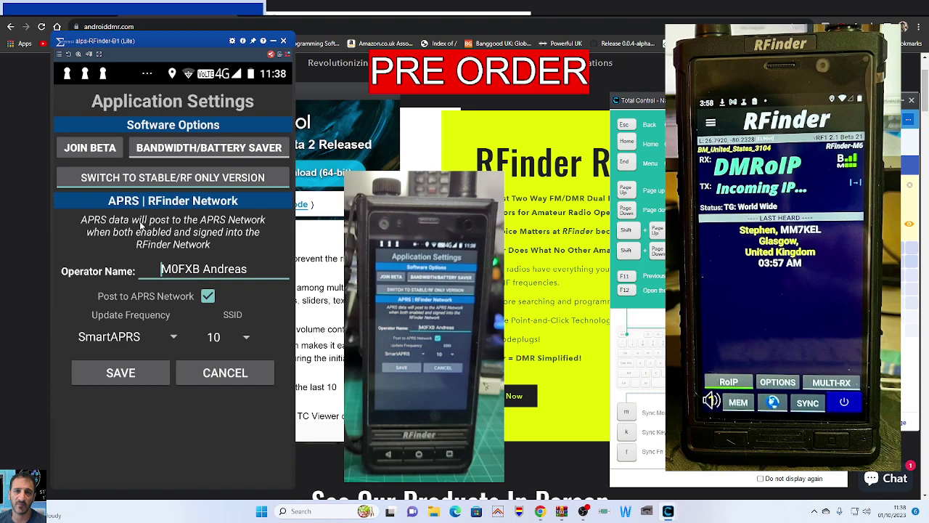
key(Escape)
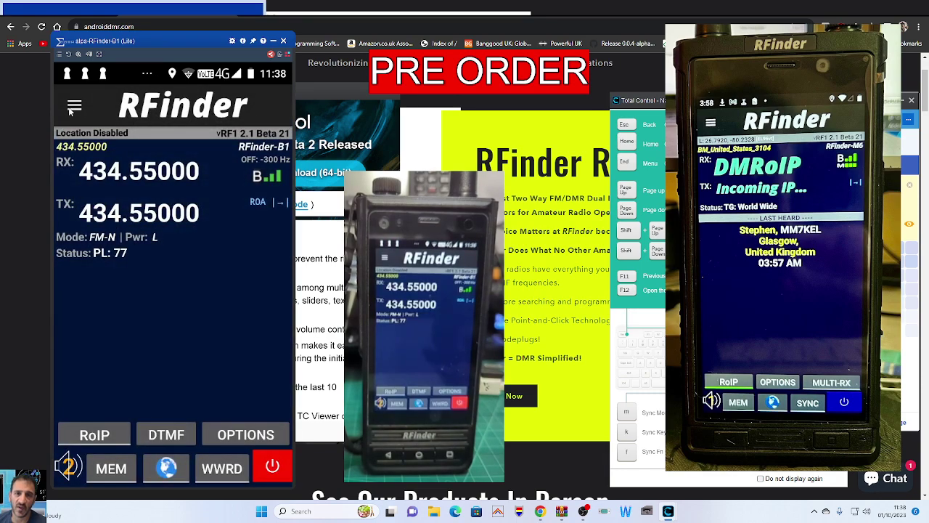
Run Initial Setup from the RFinder menu, dismiss the provisioned message, then open Propagation
click(73, 107)
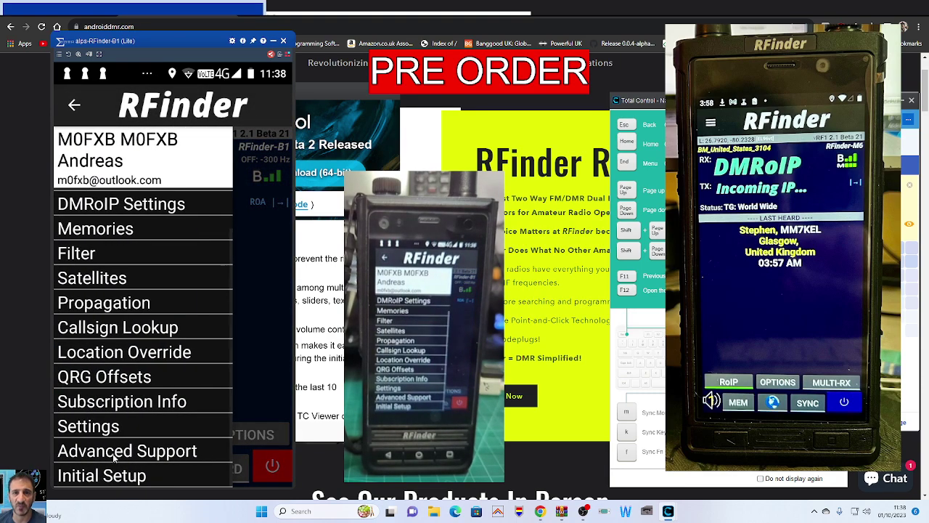
click(109, 479)
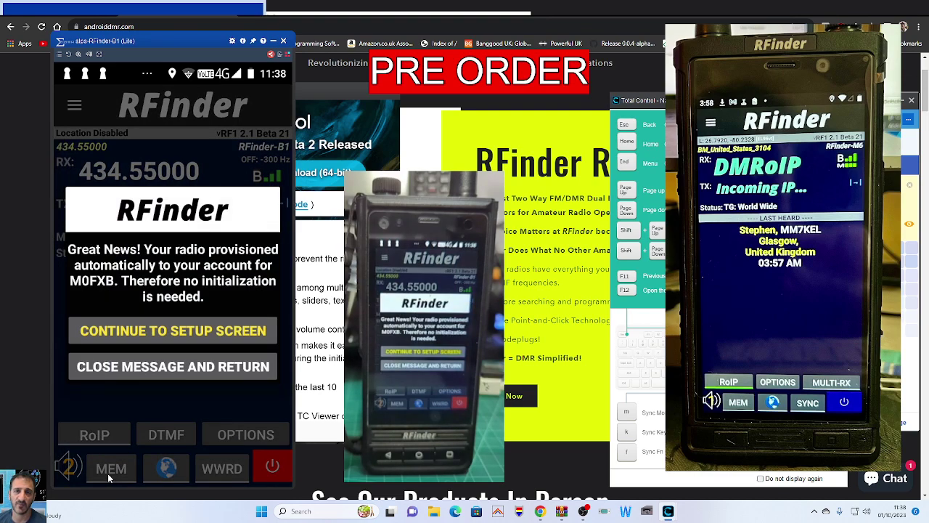
click(98, 367)
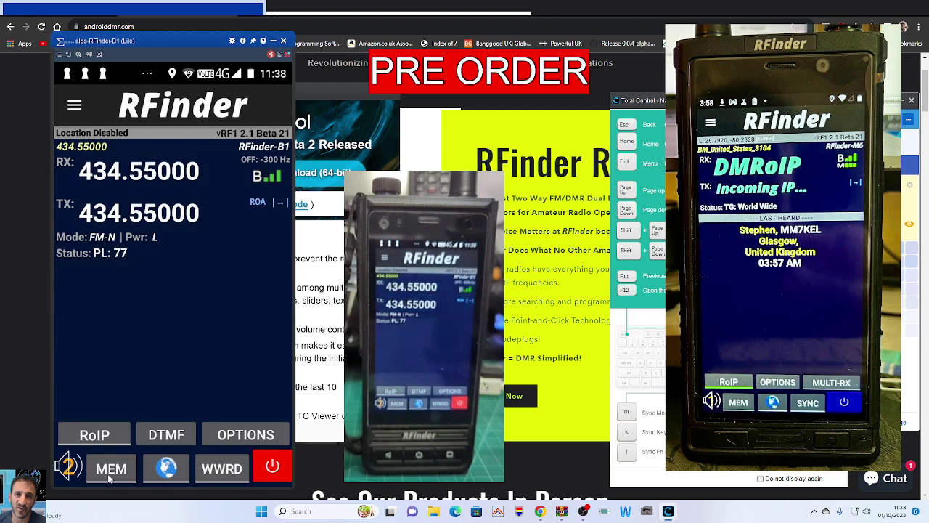
click(75, 109)
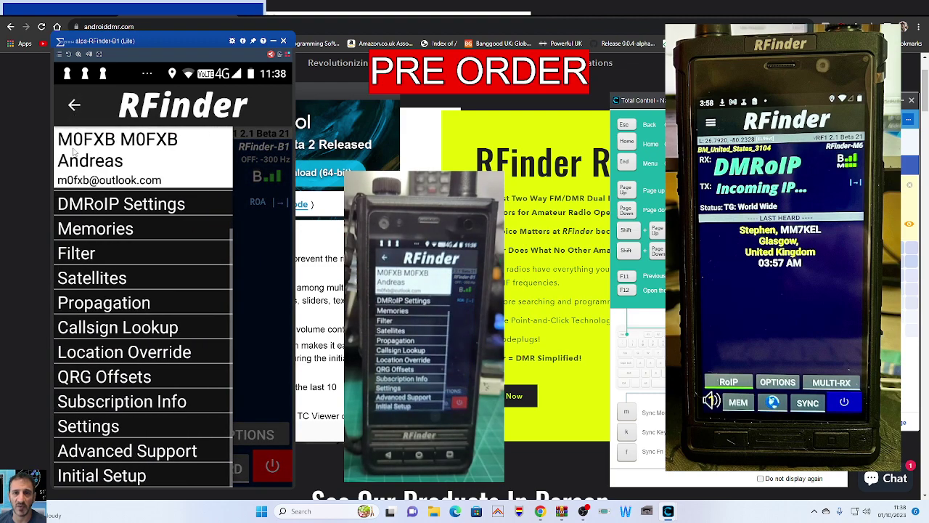
click(90, 309)
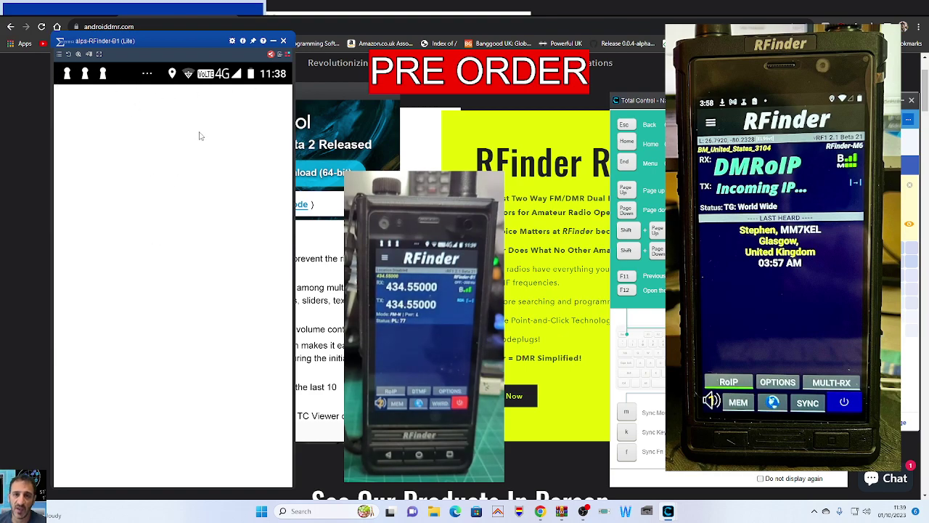
Close the RFinder-B1 mirror window, check the Detected Devices list, then quit Total Control
click(283, 41)
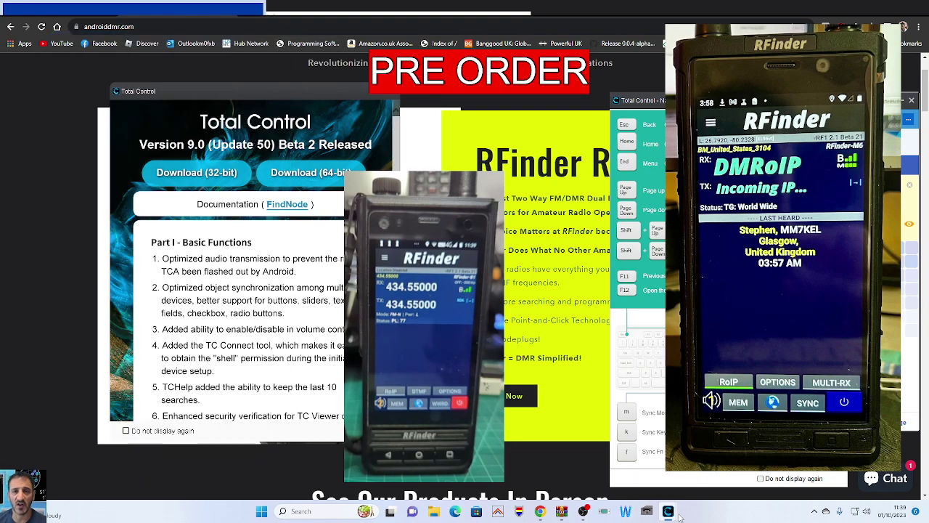
mouse_move(652, 501)
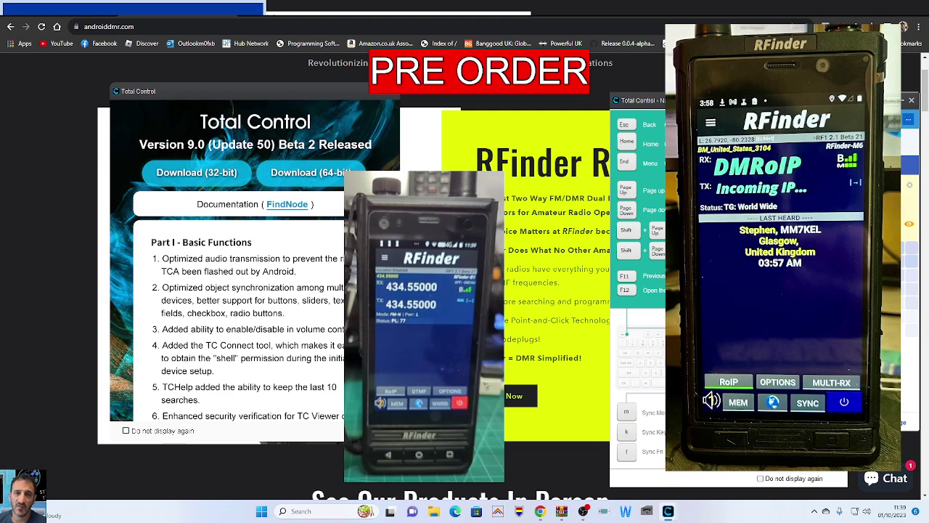
drag(88, 131, 190, 85)
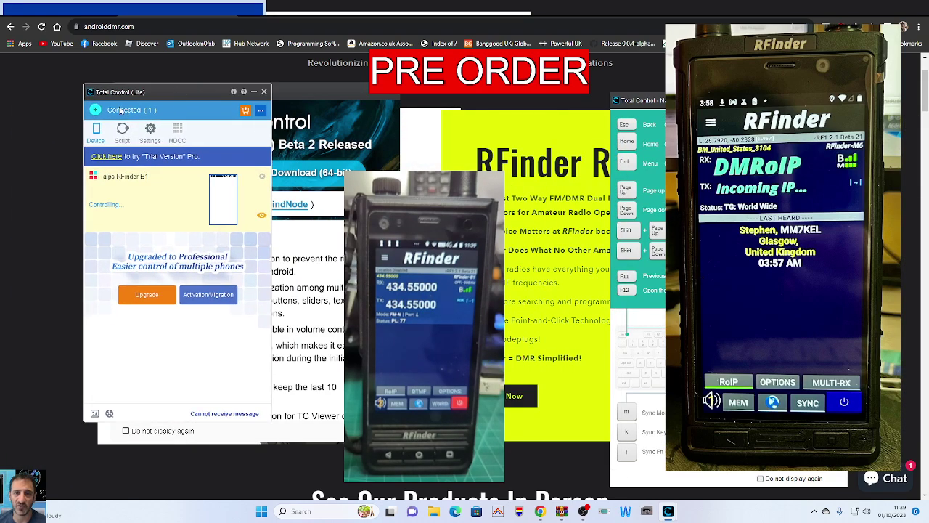
click(96, 112)
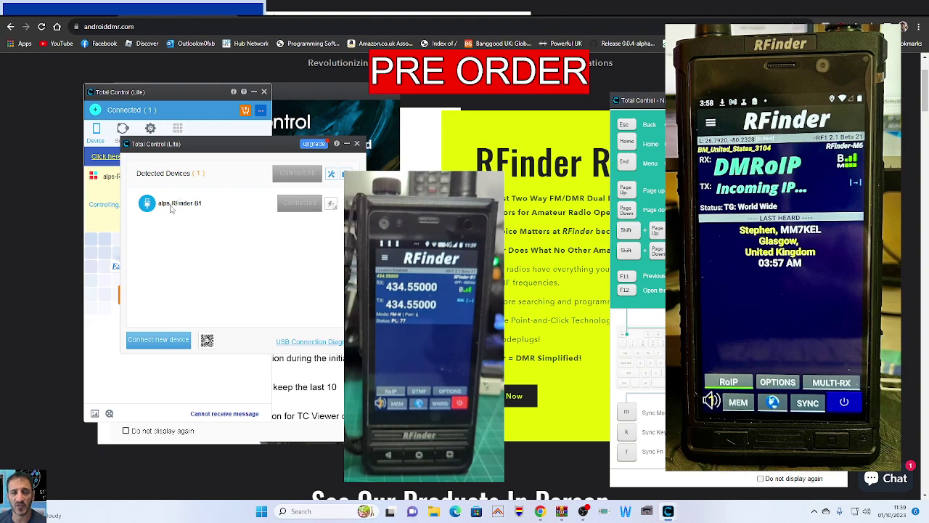
click(357, 146)
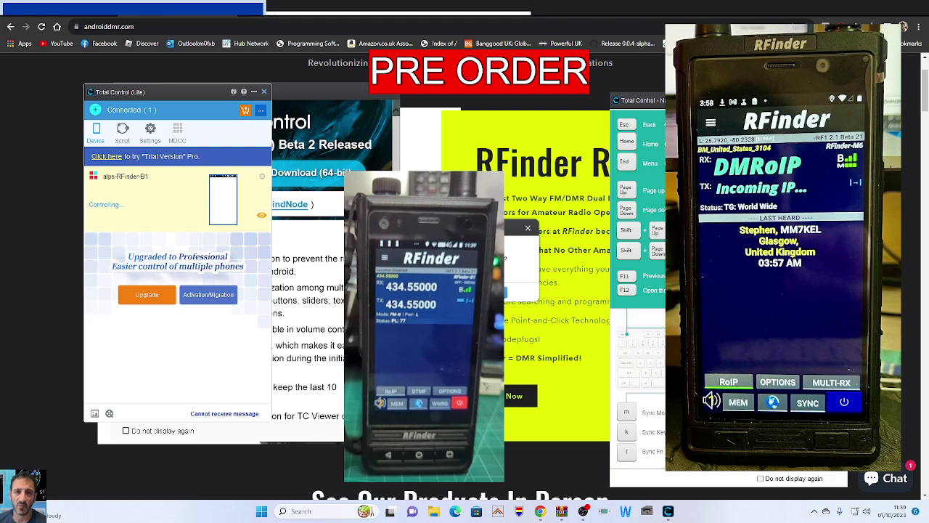
key(alt+F4)
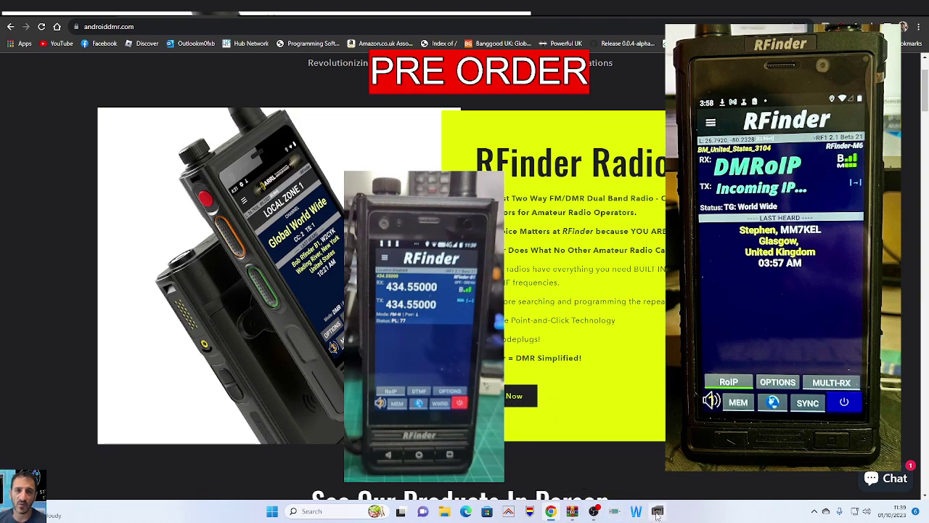
Relaunch Total Control from the Start menu and connect to the RFinder-B1 device
click(269, 513)
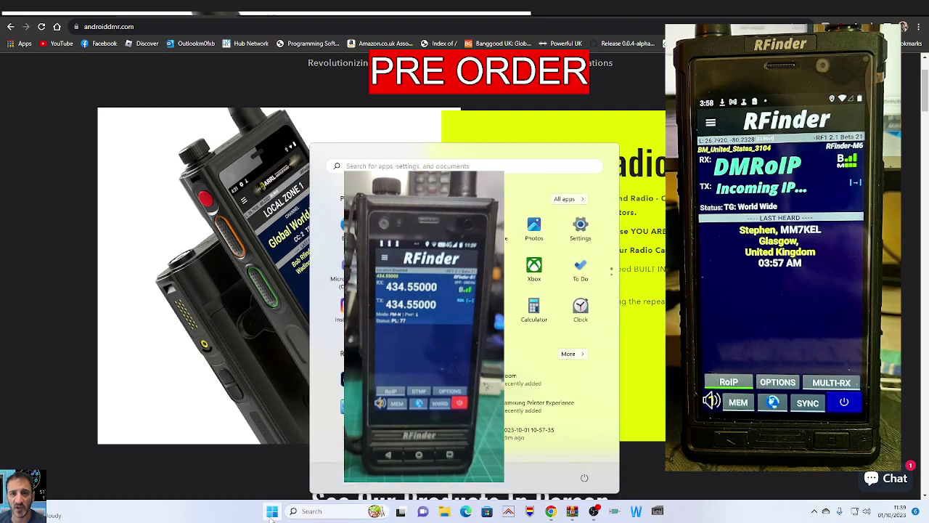
click(212, 285)
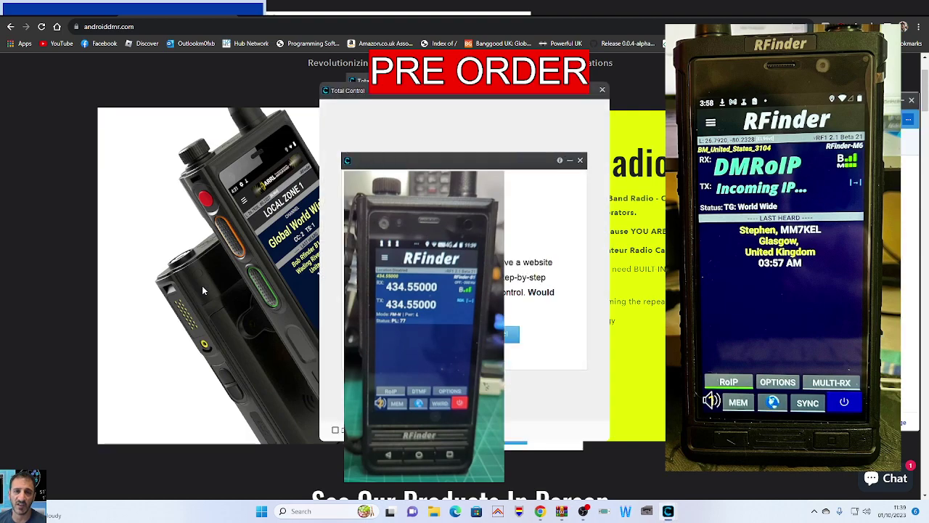
click(508, 334)
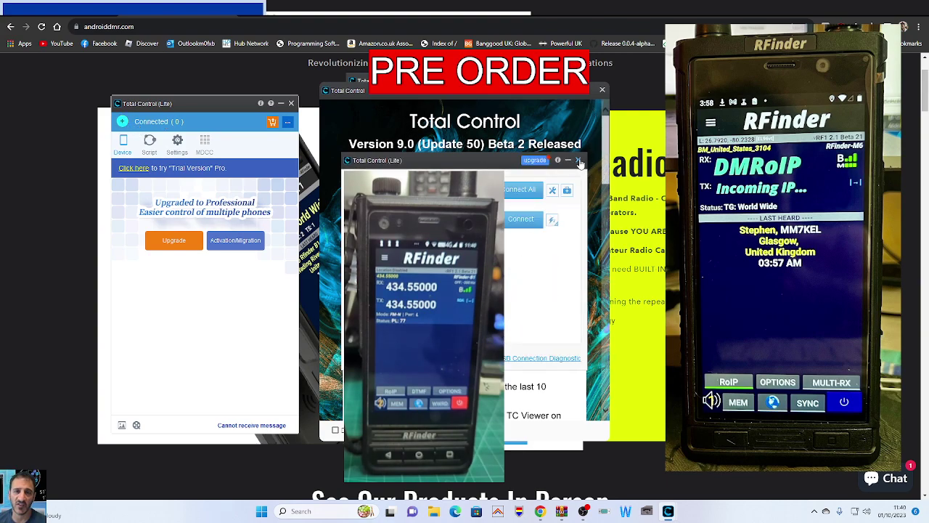
click(520, 218)
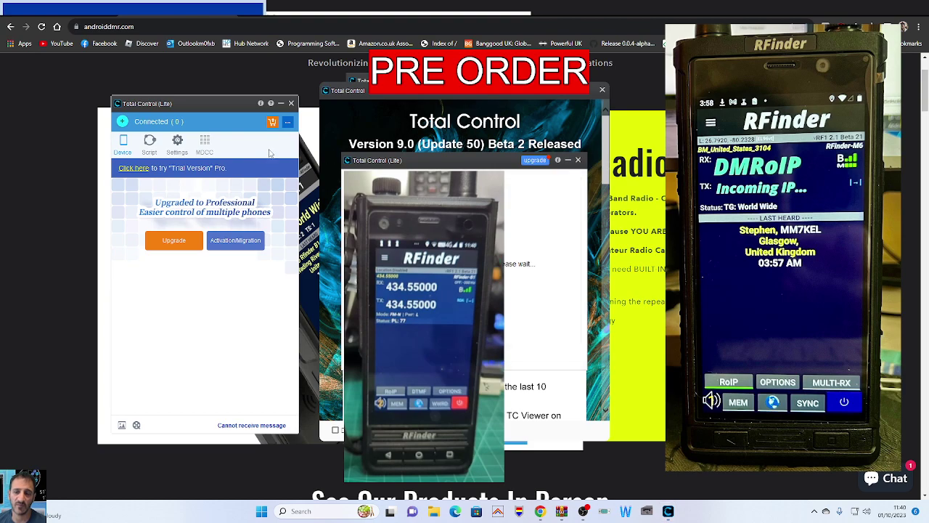